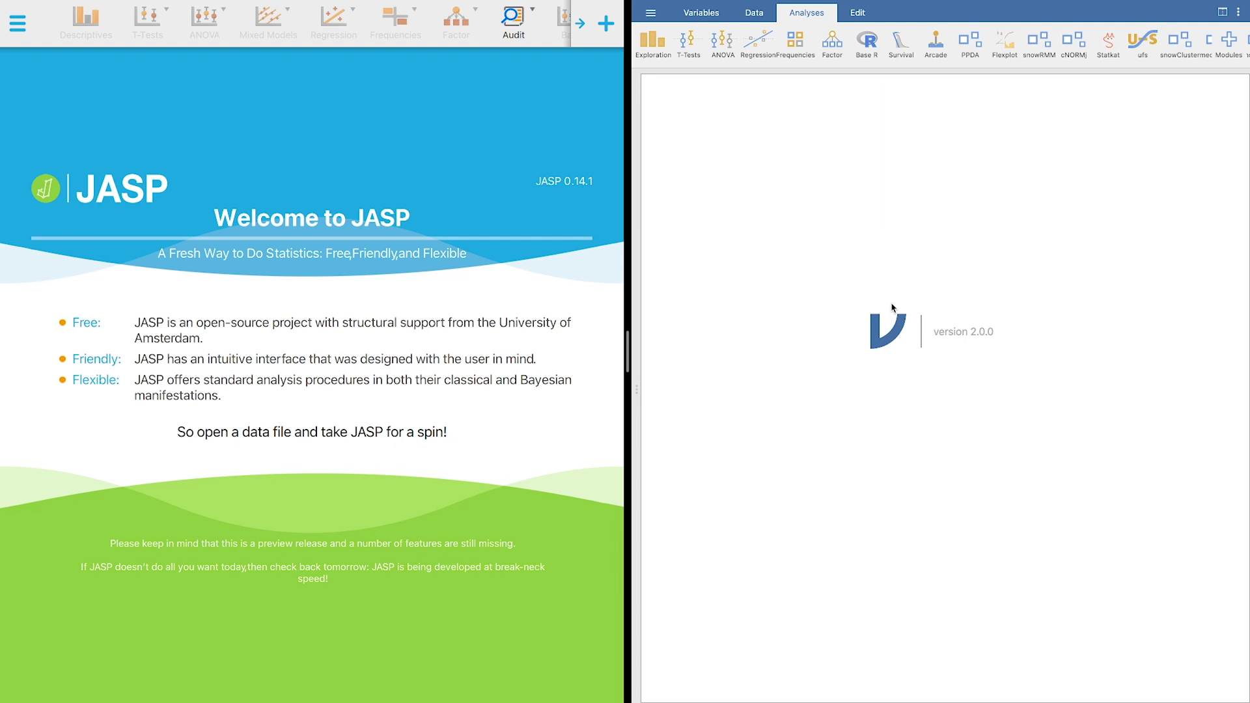
Show jamovi's Variables tab, which lists the dataset's variables A, B and C.
drag(767, 388, 718, 388)
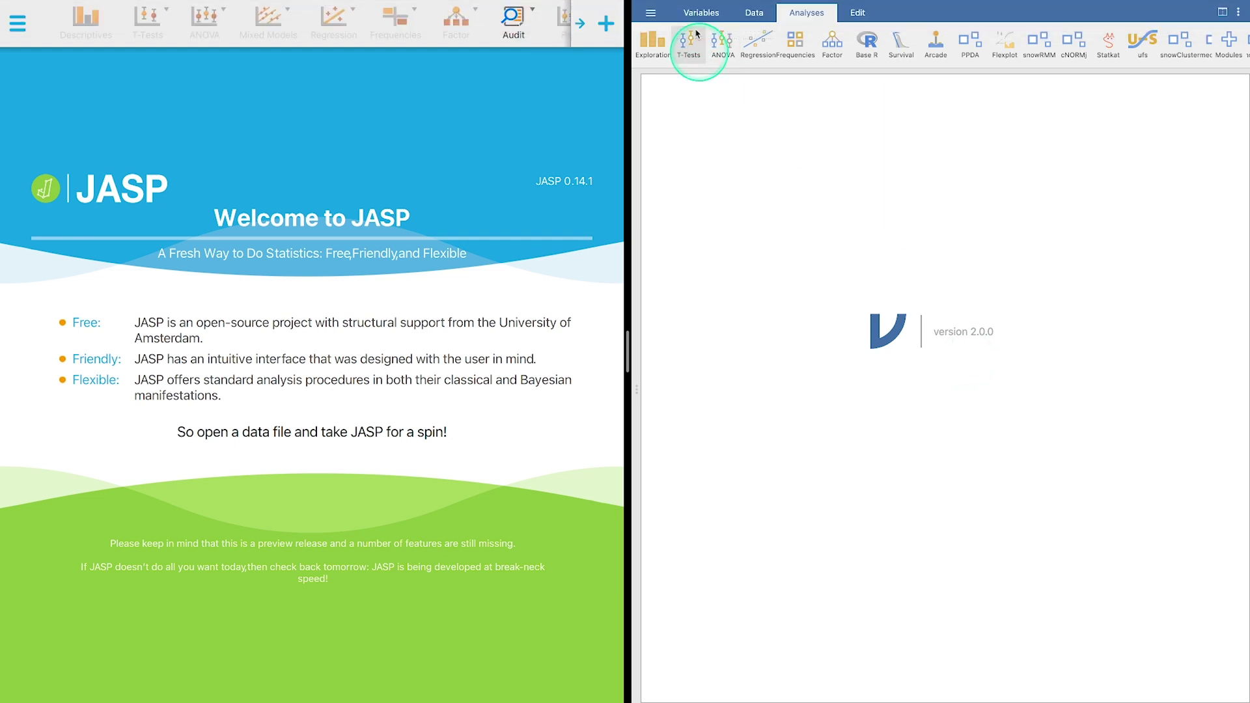
click(701, 12)
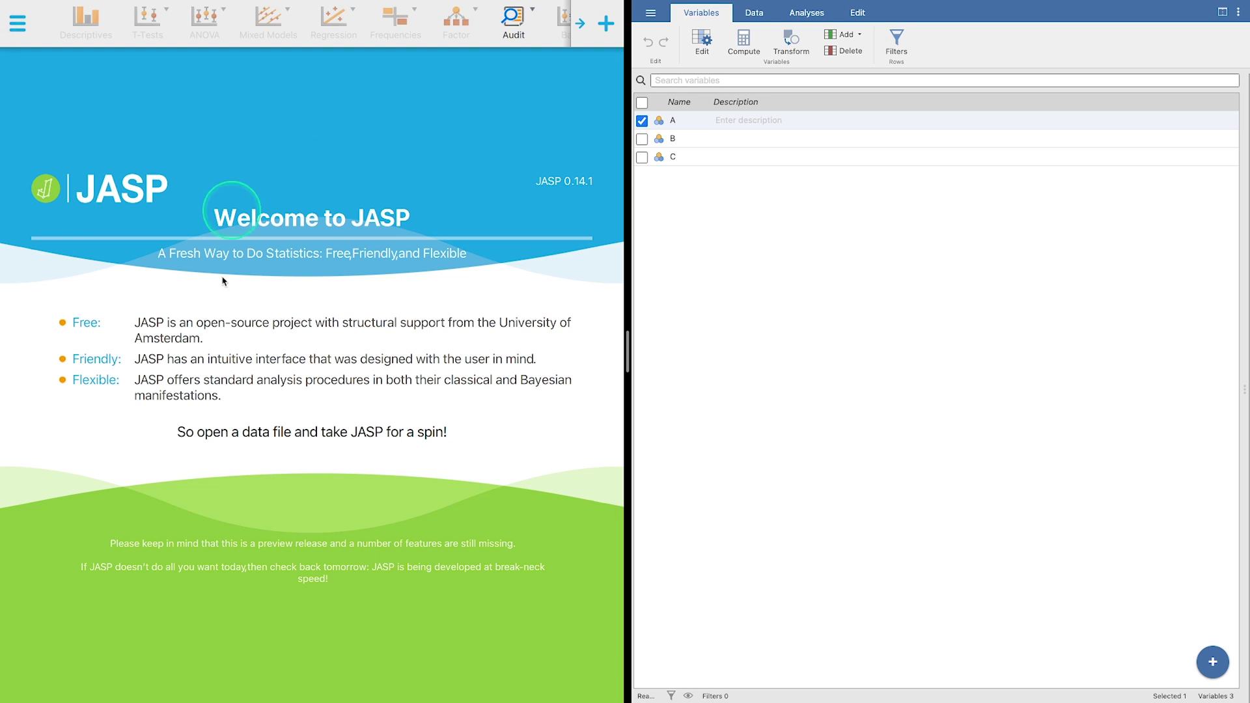
Load the Sleep example from JASP's Data Library 1.Descriptives folder and show its data sheet.
click(18, 23)
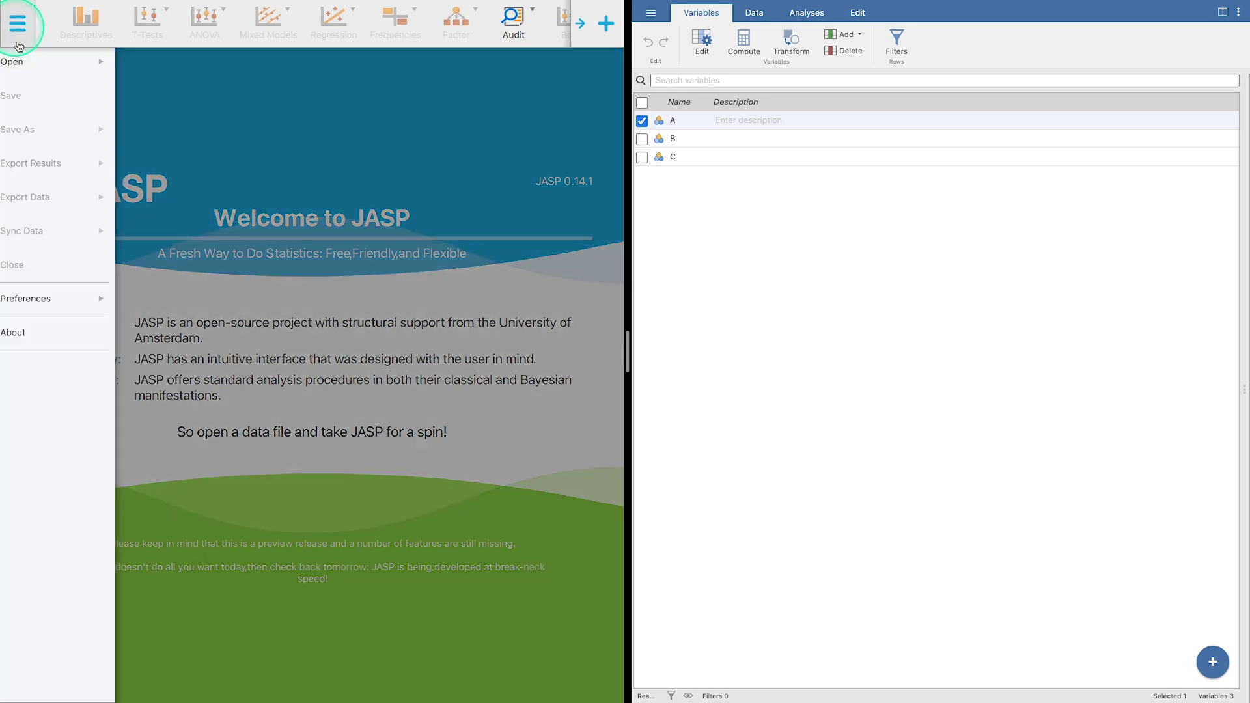
click(71, 71)
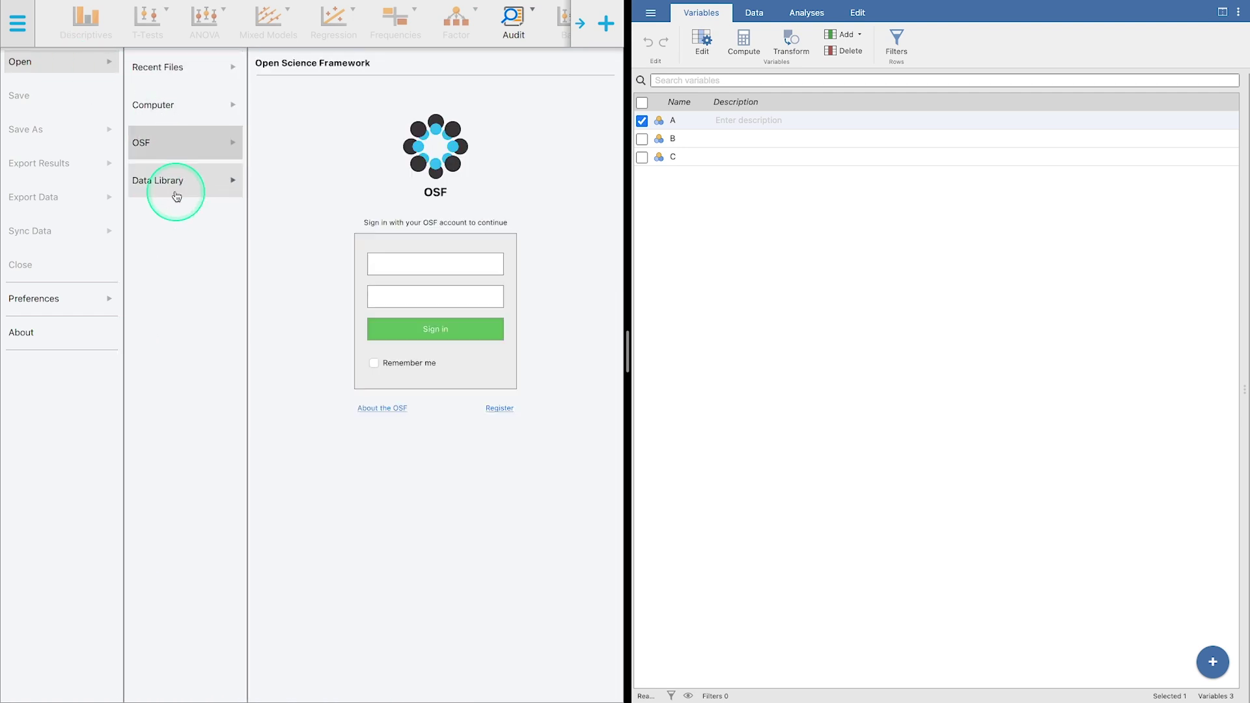
mouse_move(173, 182)
click(351, 166)
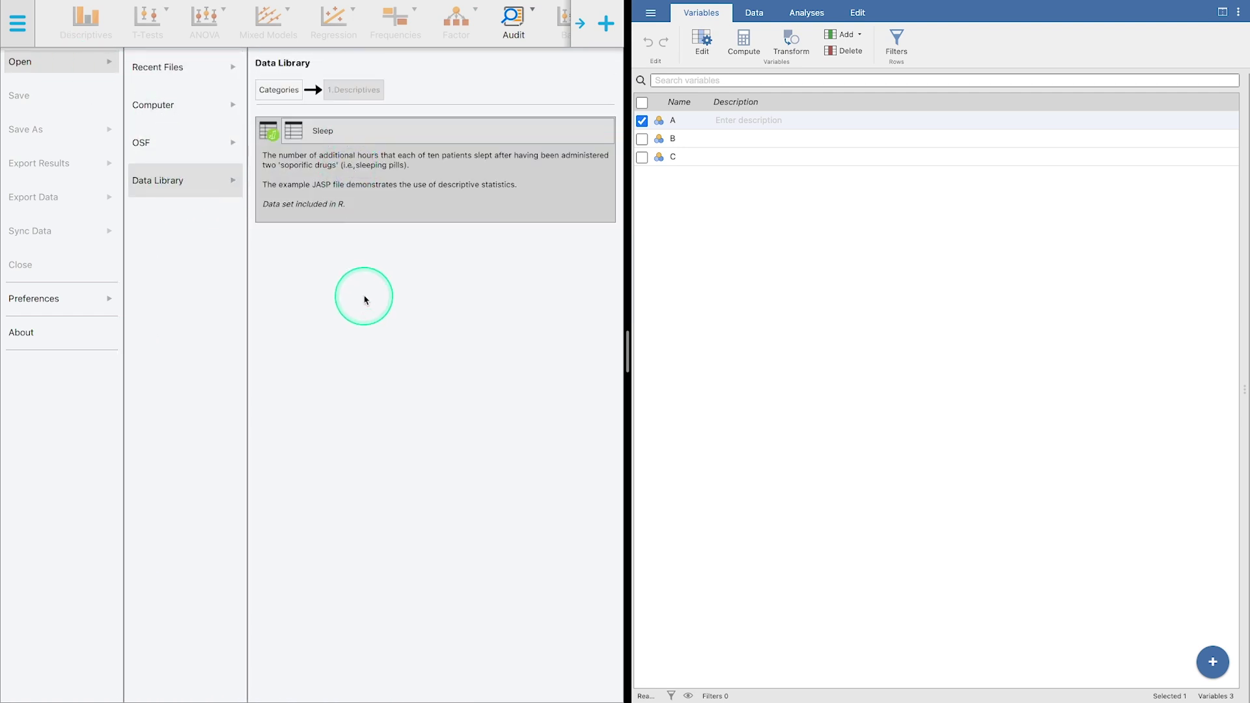
click(404, 145)
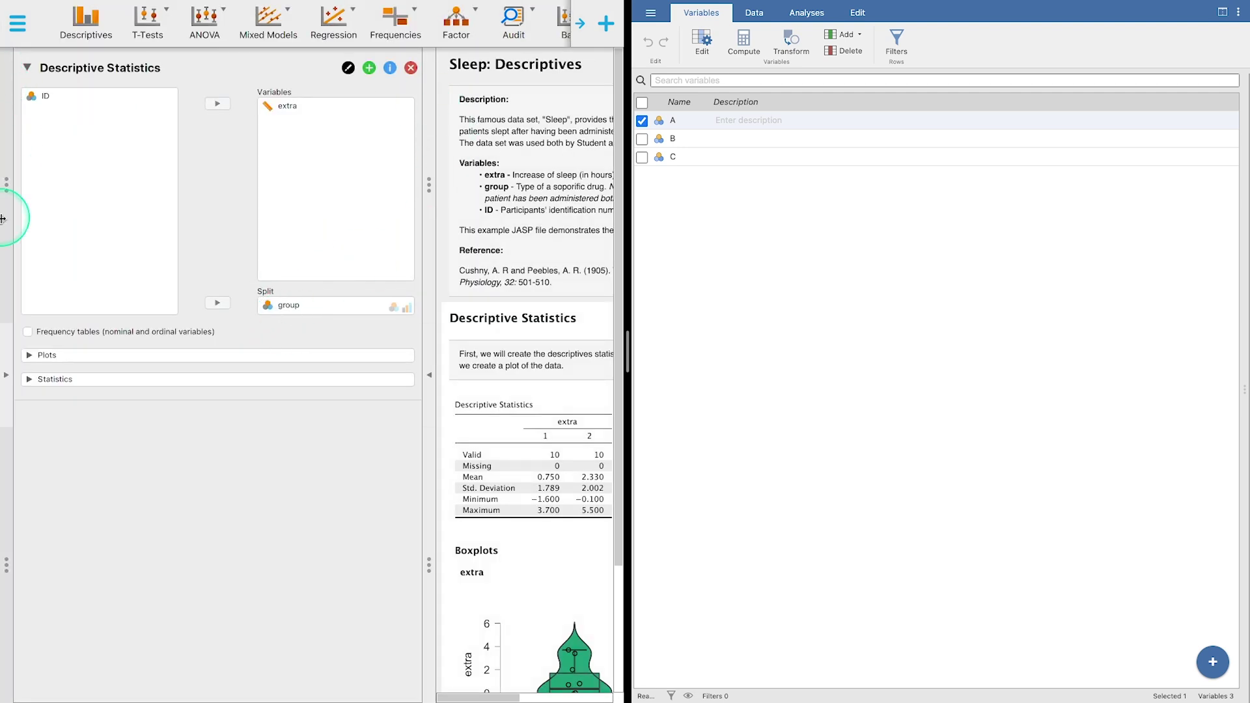
click(6, 374)
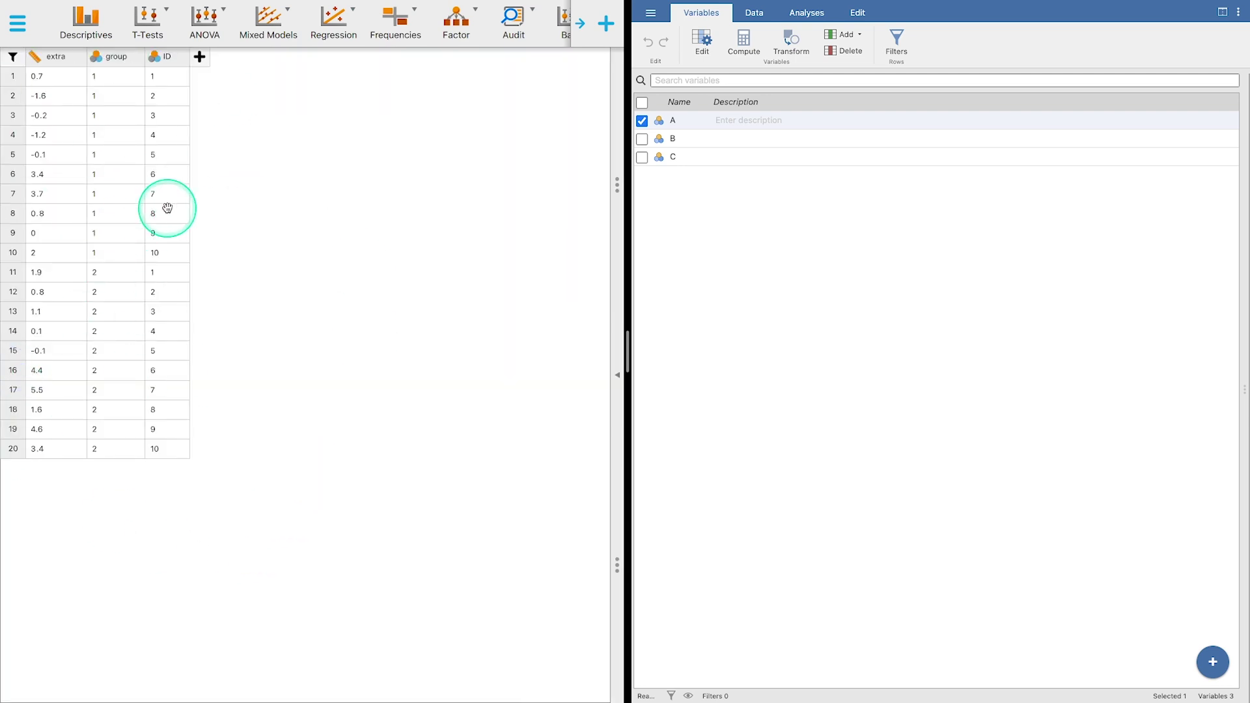
Try editing a Sleep data cell in JASP, triggering the read-only data file warning.
double_click(69, 327)
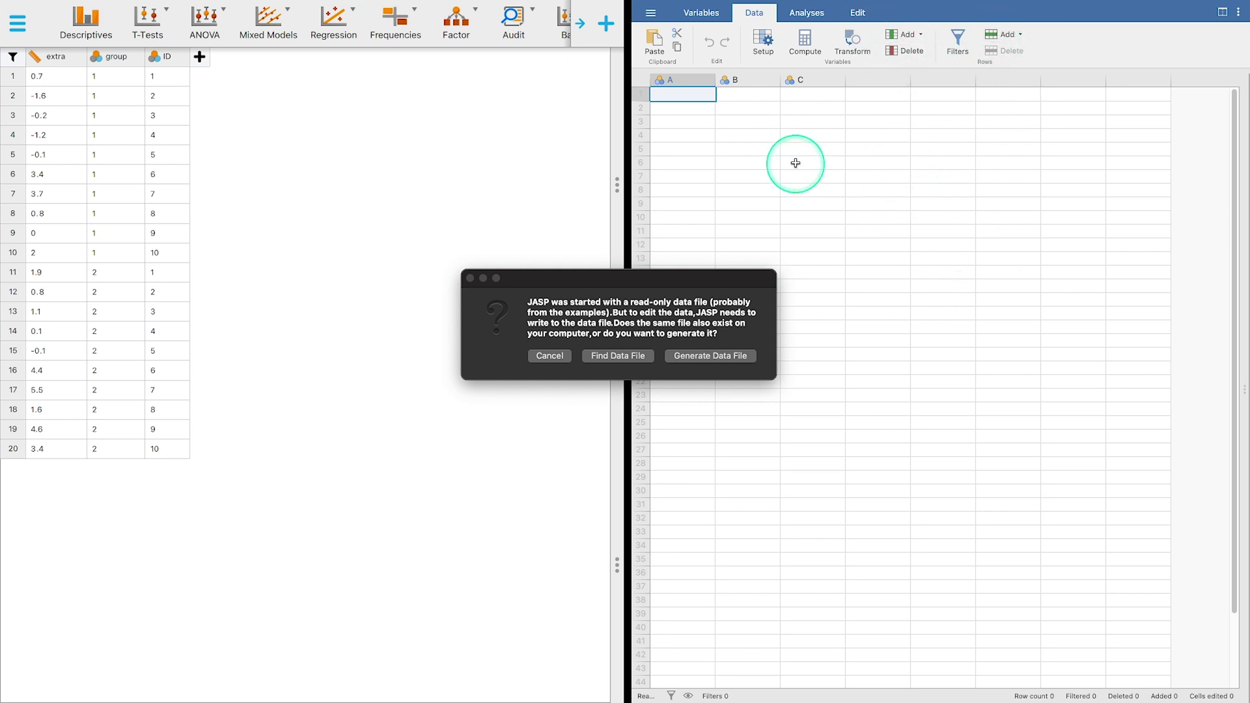
Enter 7, 76 and 5 in jamovi's row 1, dismiss JASP's warning, and open jamovi's Analyses tab.
text(7)
click(732, 98)
text(76)
click(814, 98)
text(5)
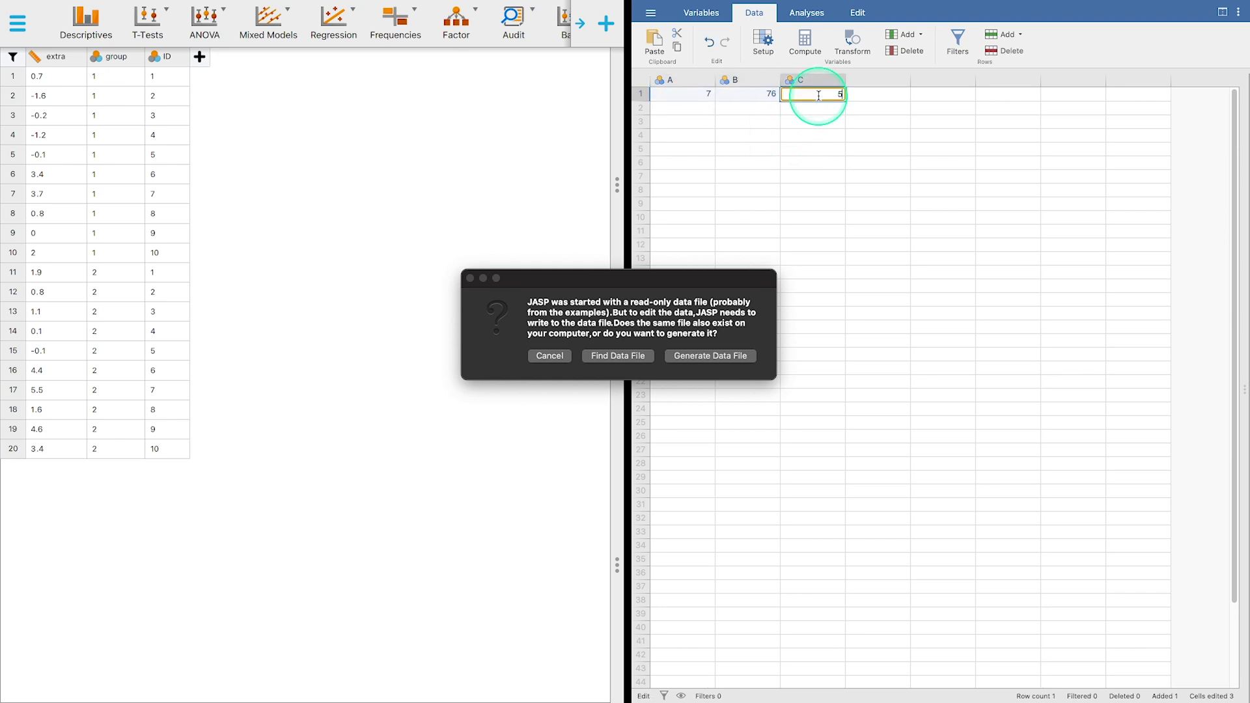
click(1007, 190)
click(550, 355)
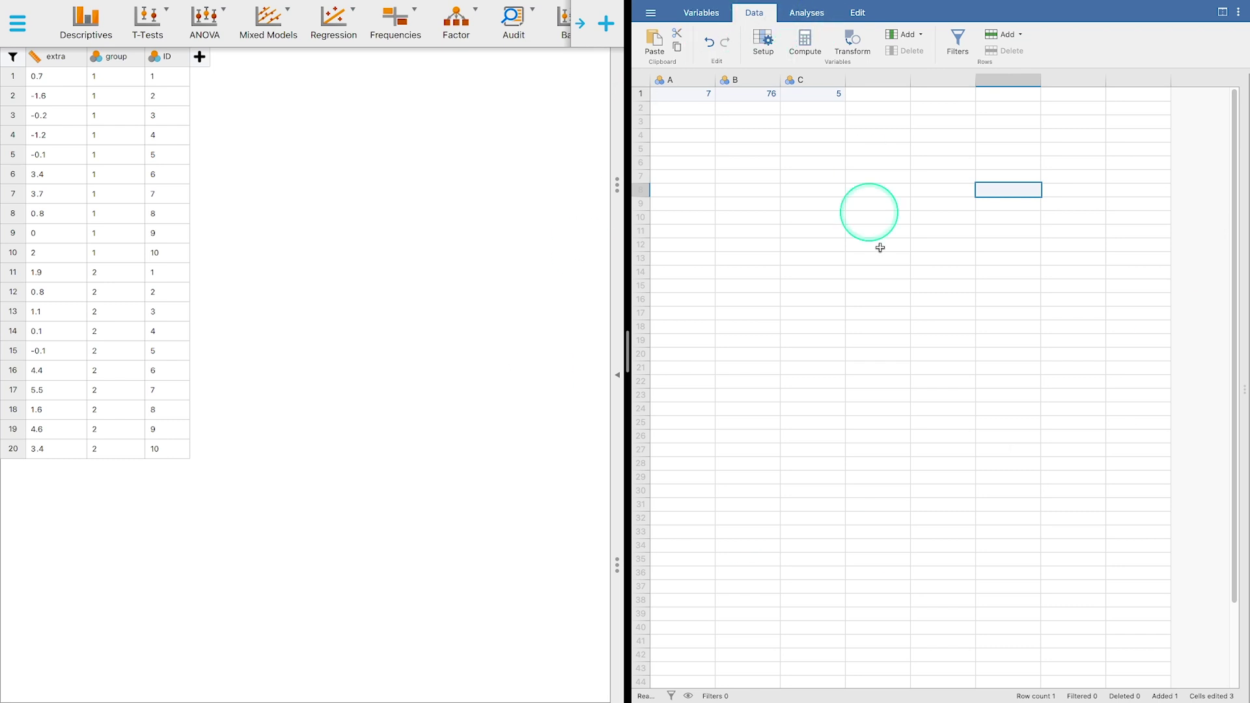
click(806, 13)
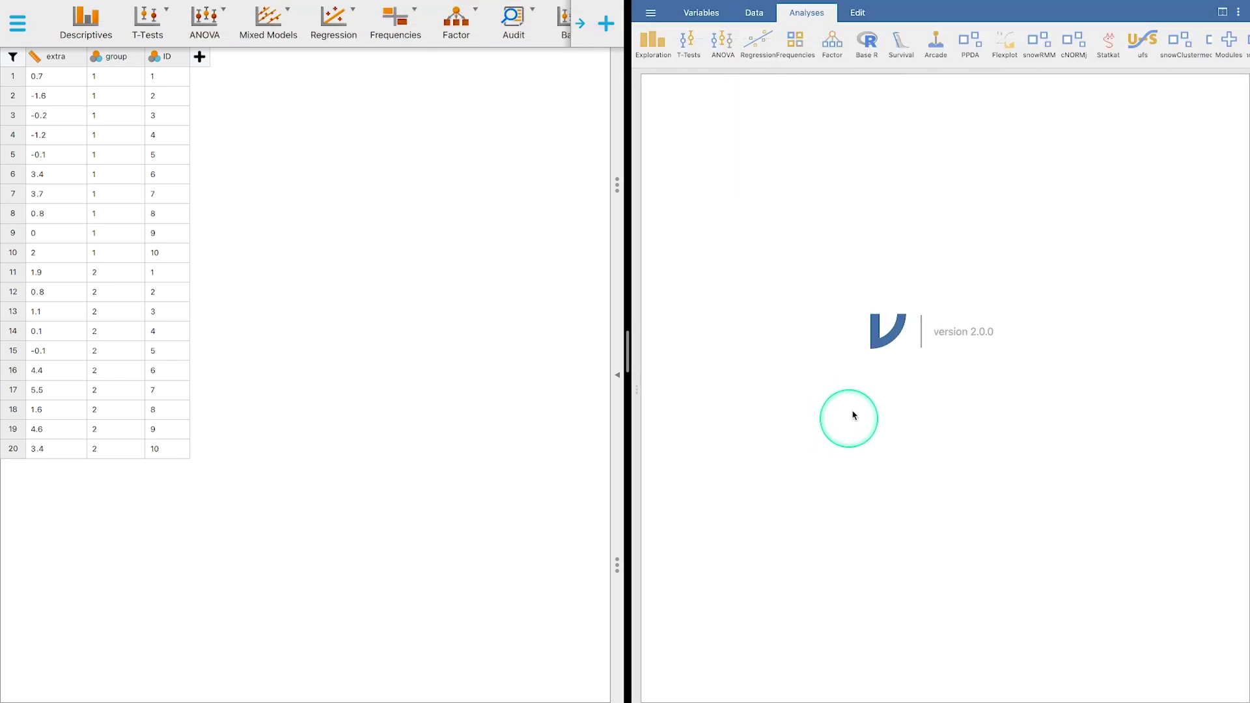
click(1225, 43)
scroll(1185, 257, down, 6)
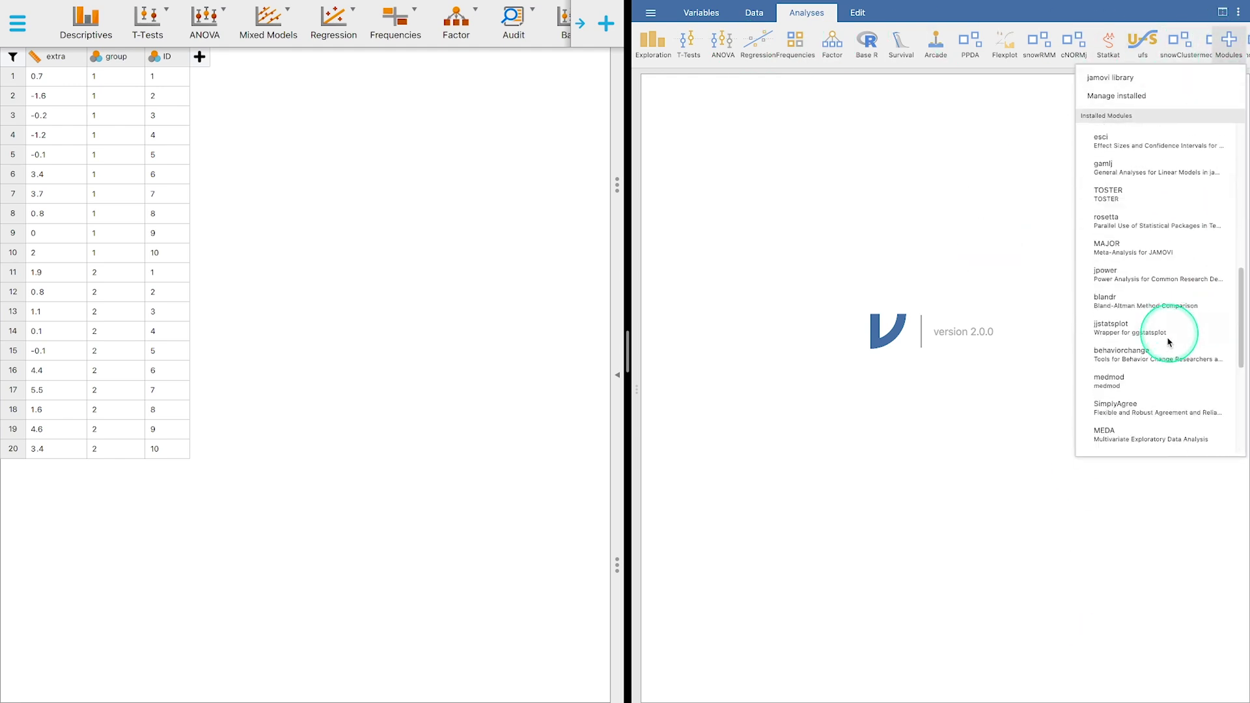
scroll(1158, 403, up, 6)
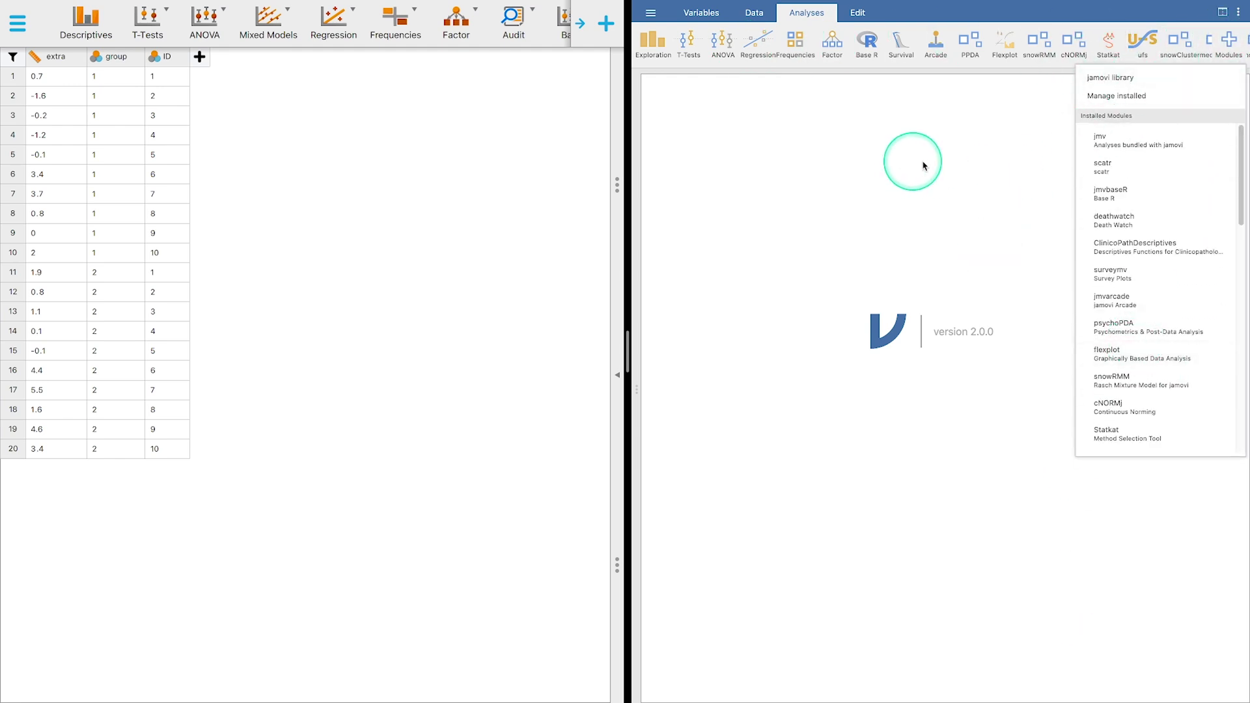
scroll(1133, 326, down, 5)
scroll(1138, 326, up, 5)
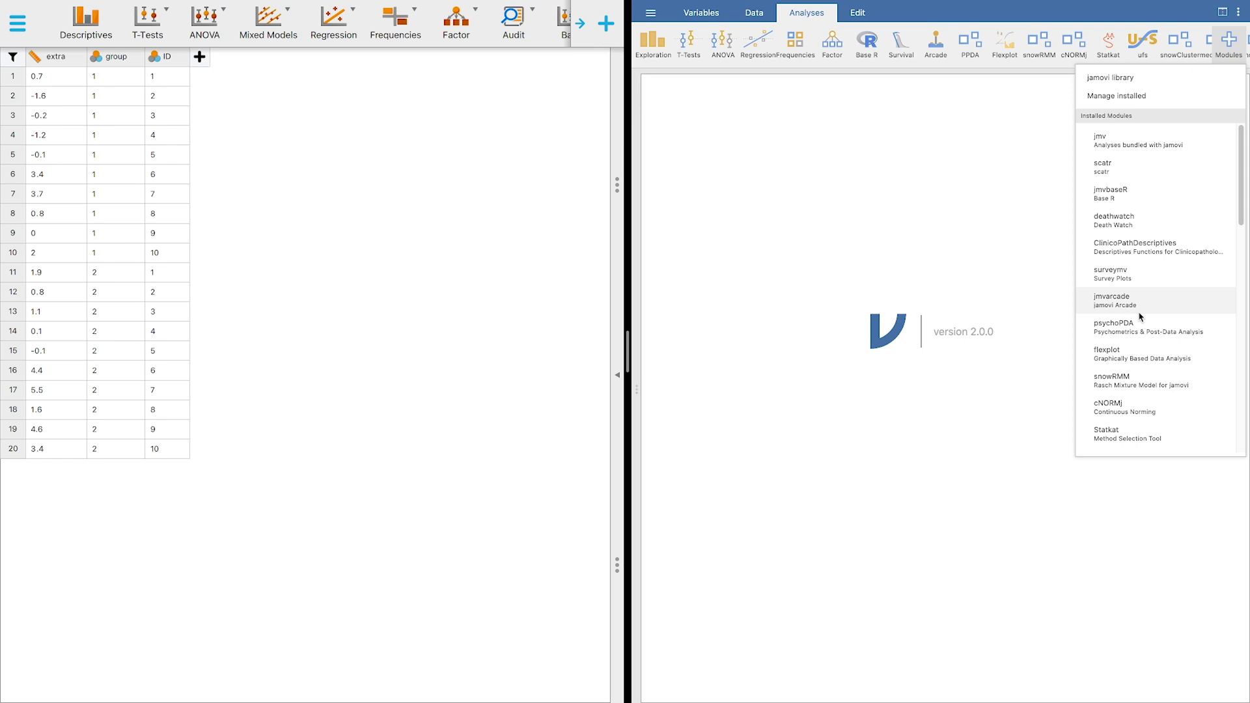
click(1109, 299)
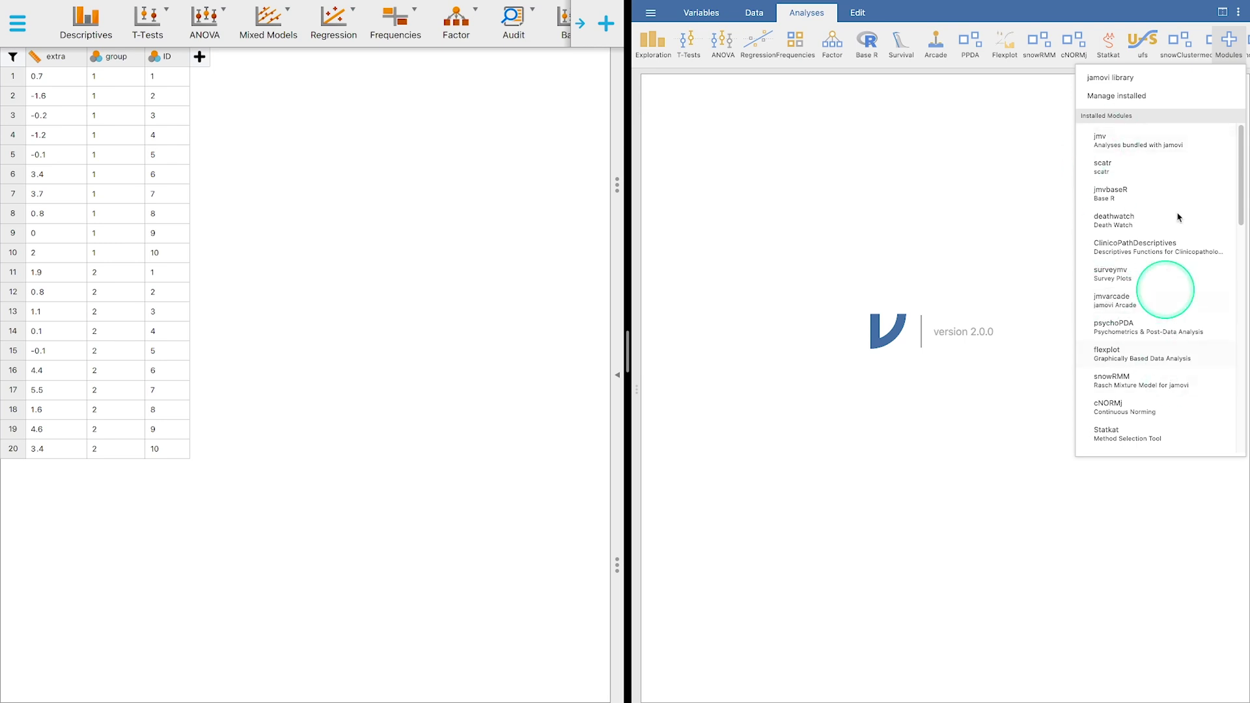
click(849, 156)
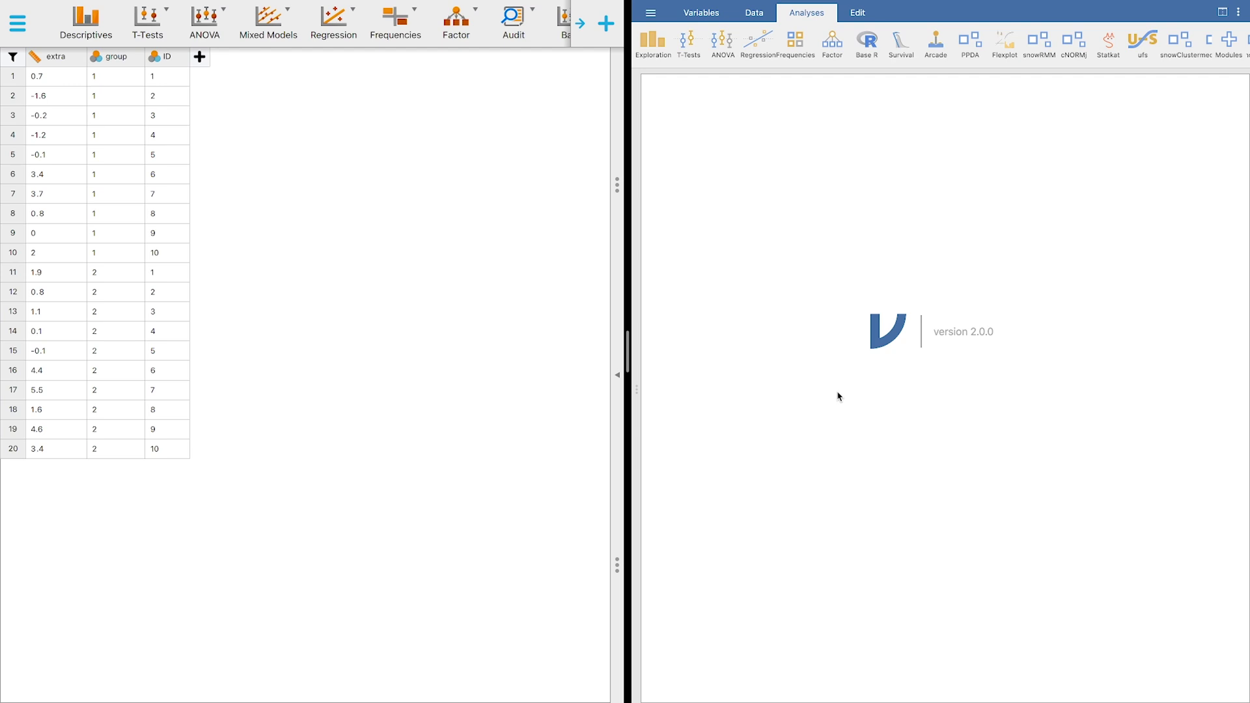
drag(453, 550, 276, 241)
click(984, 323)
click(575, 462)
click(907, 284)
click(575, 348)
click(661, 374)
click(736, 380)
click(752, 463)
click(753, 457)
click(753, 456)
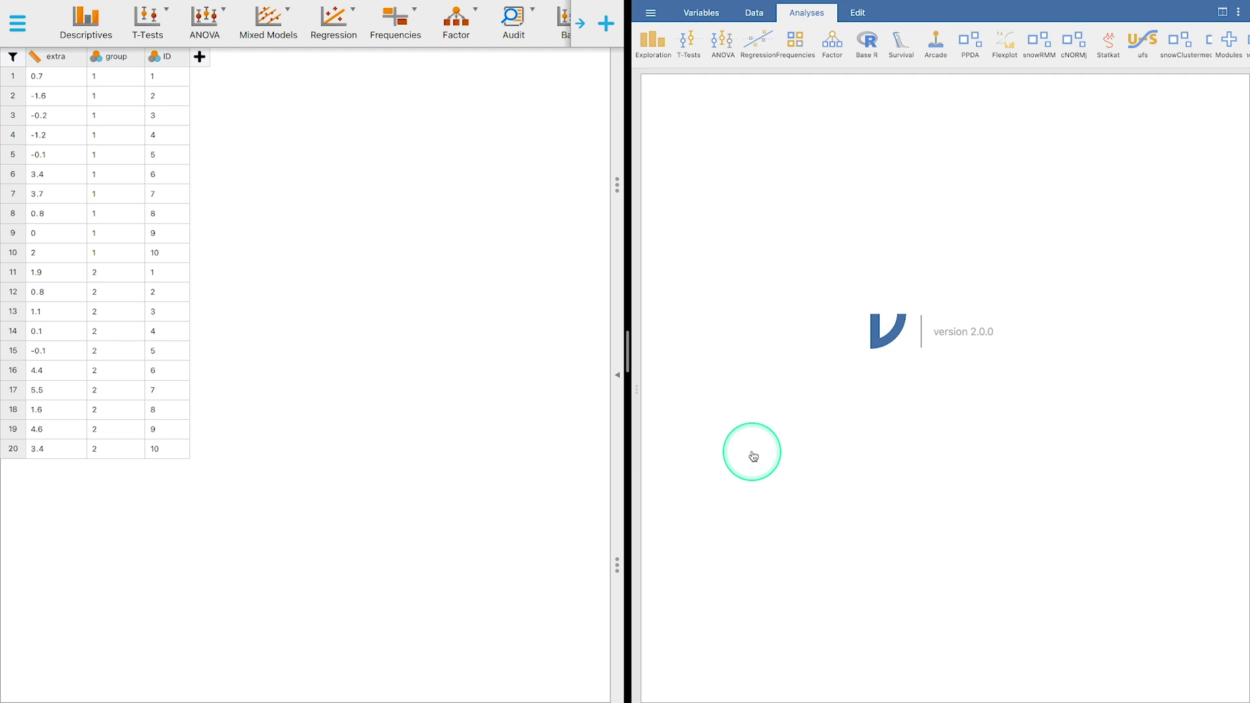